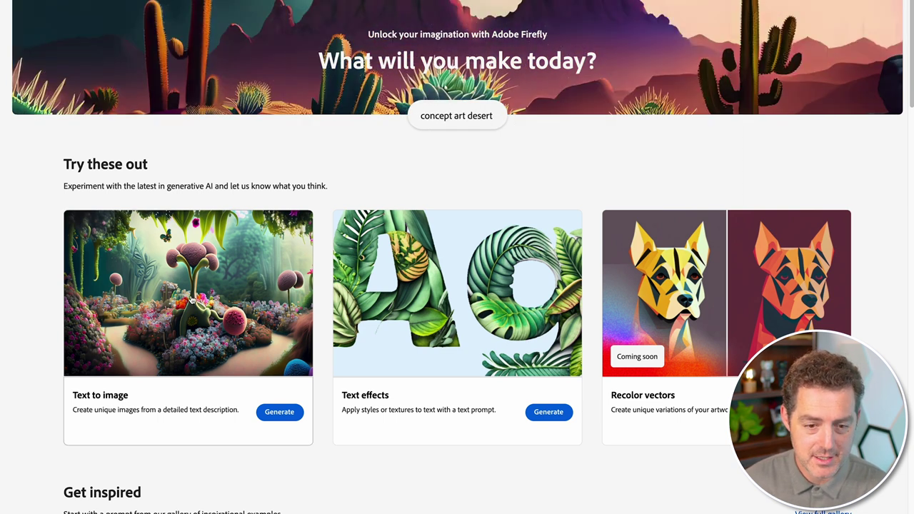
# - Load the butterfly example in Text to image and view its four results enlarged
pyautogui.click(279, 418)
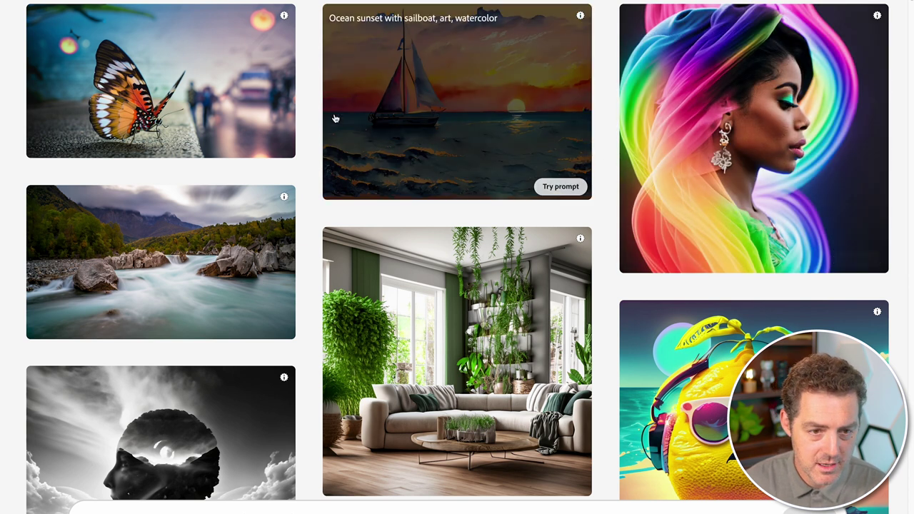
pyautogui.click(207, 92)
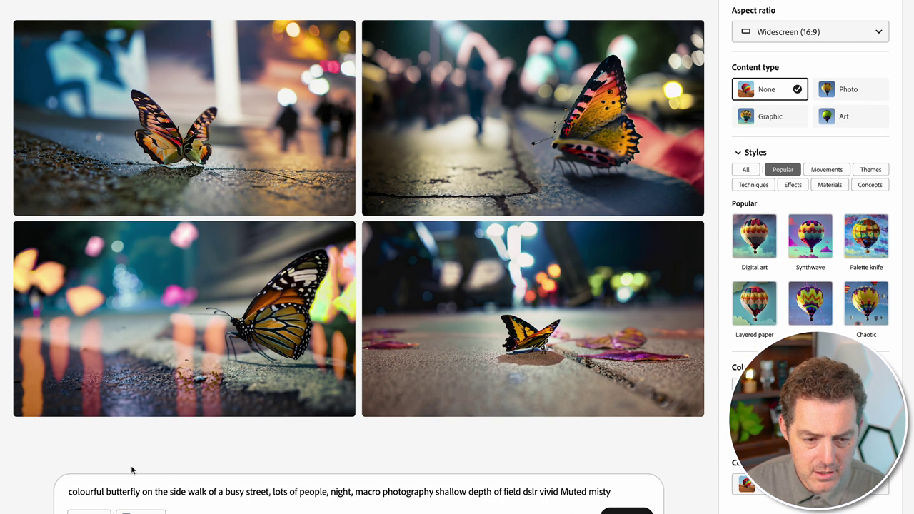
pyautogui.moveTo(283, 414)
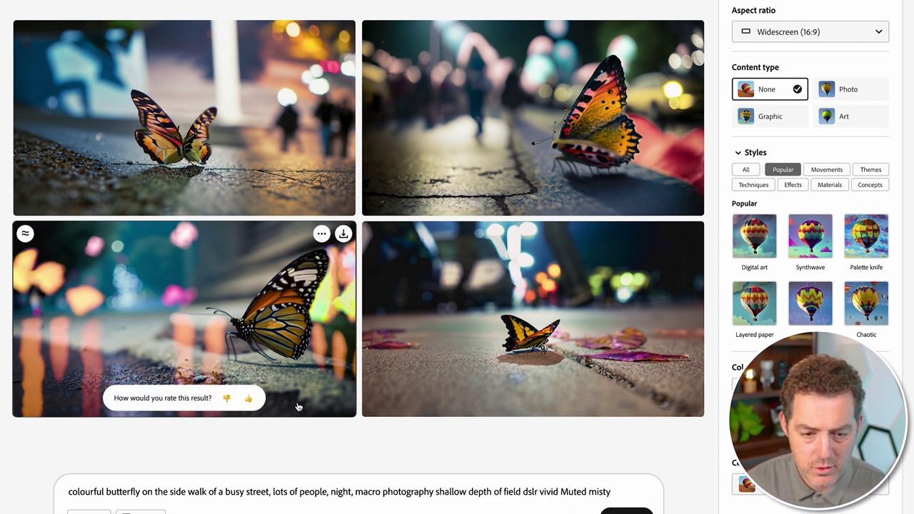
pyautogui.moveTo(409, 404)
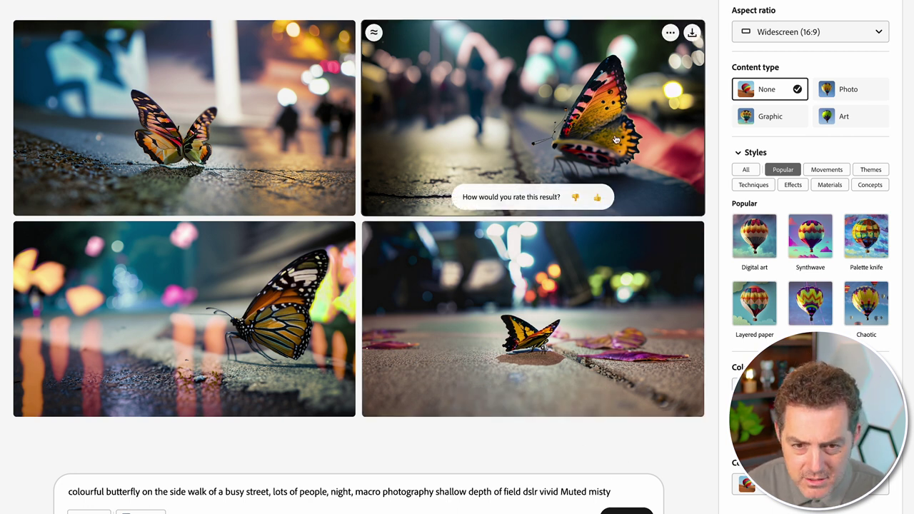
pyautogui.click(266, 285)
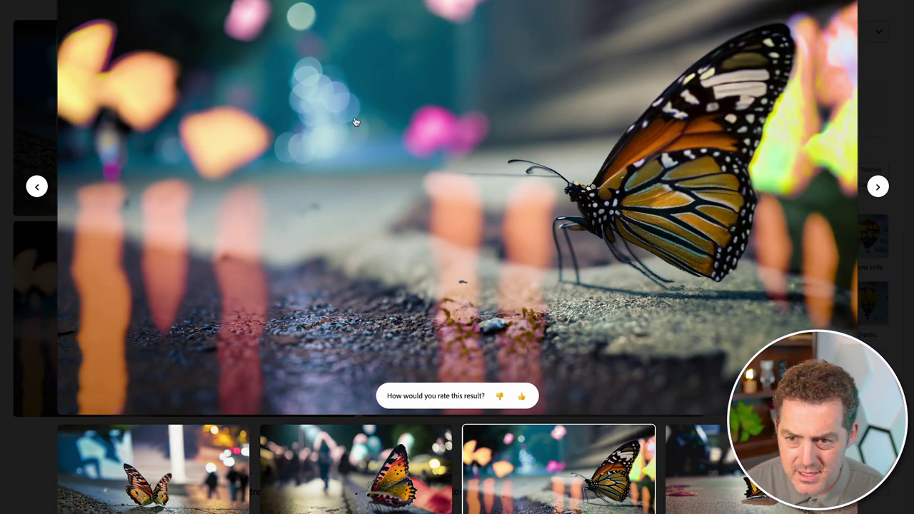
pyautogui.press('Left')
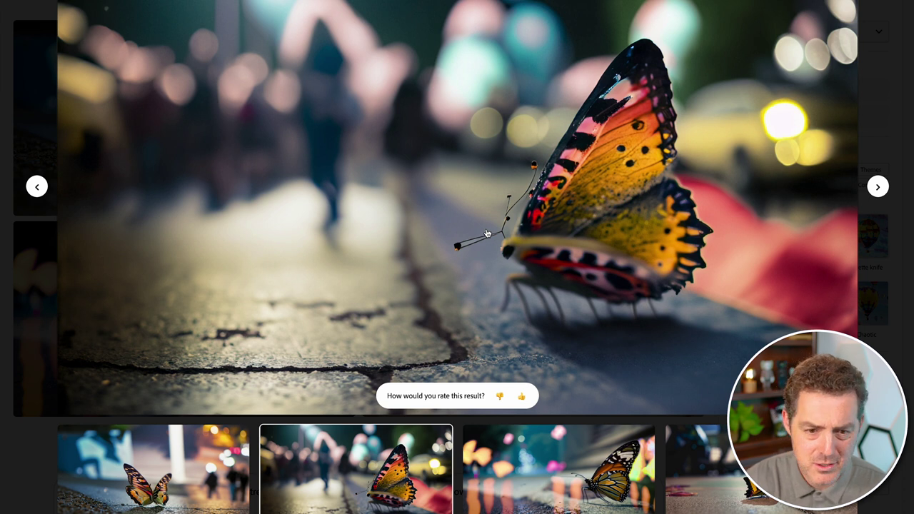
pyautogui.press('Right')
pyautogui.press('Right')
pyautogui.press('Escape')
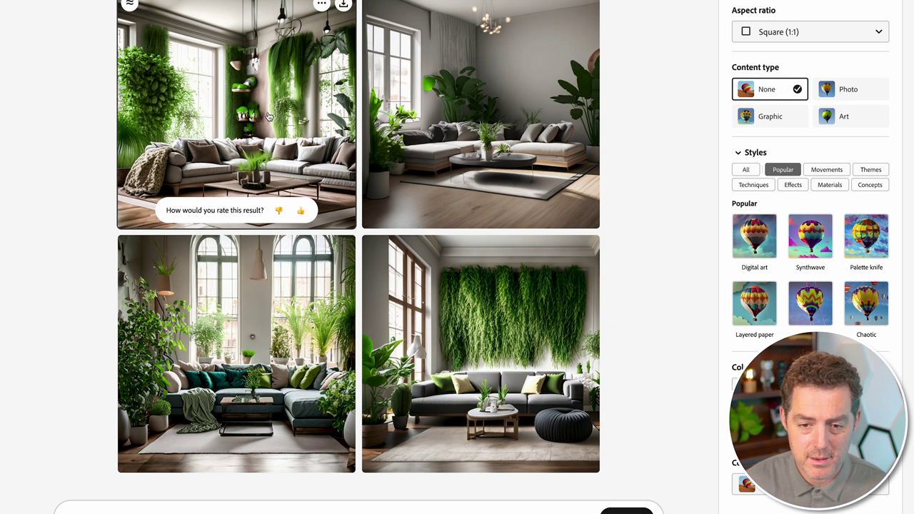
# - Enlarge the first living room image and step through to the third result
pyautogui.click(269, 116)
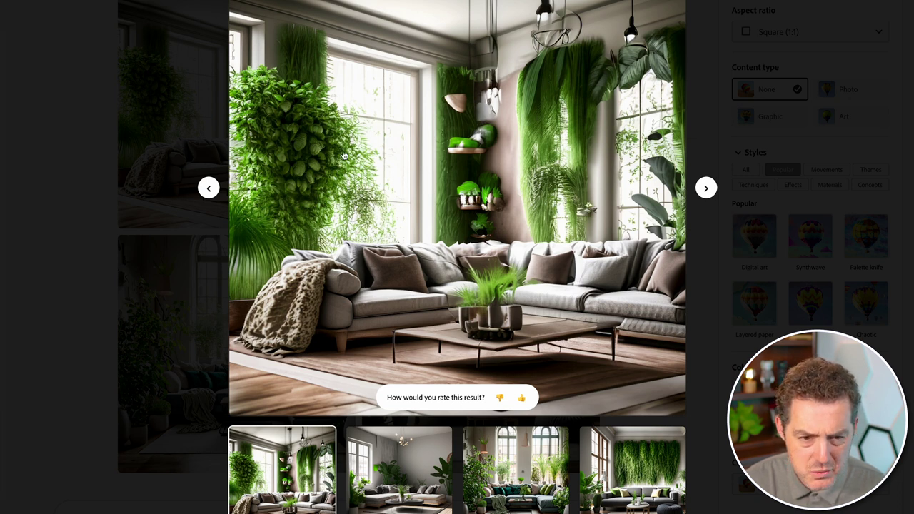
pyautogui.press('Right')
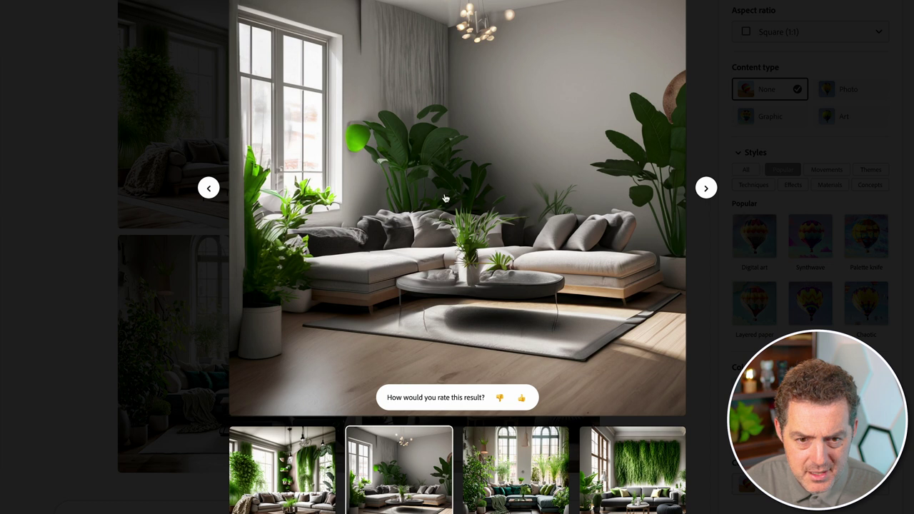
pyautogui.press('Right')
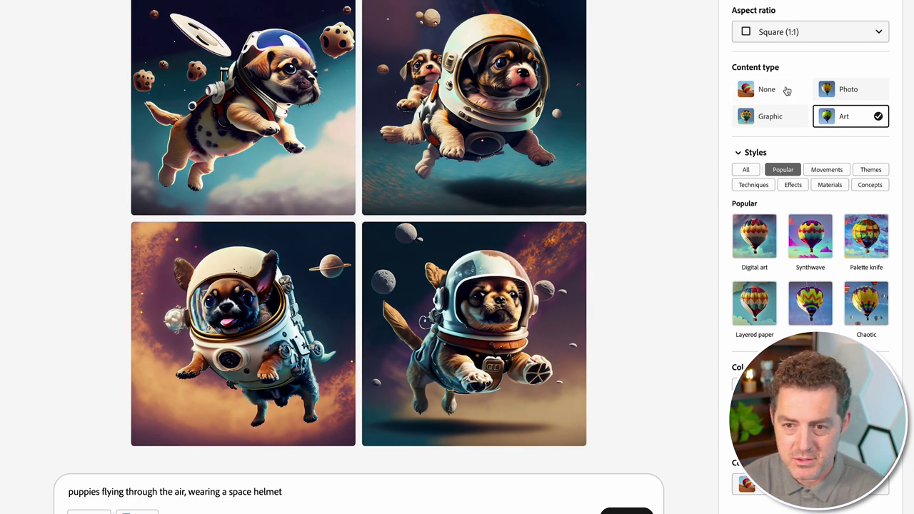
# - Set the puppies' content type to Graphic after trying None and Photo
pyautogui.click(799, 31)
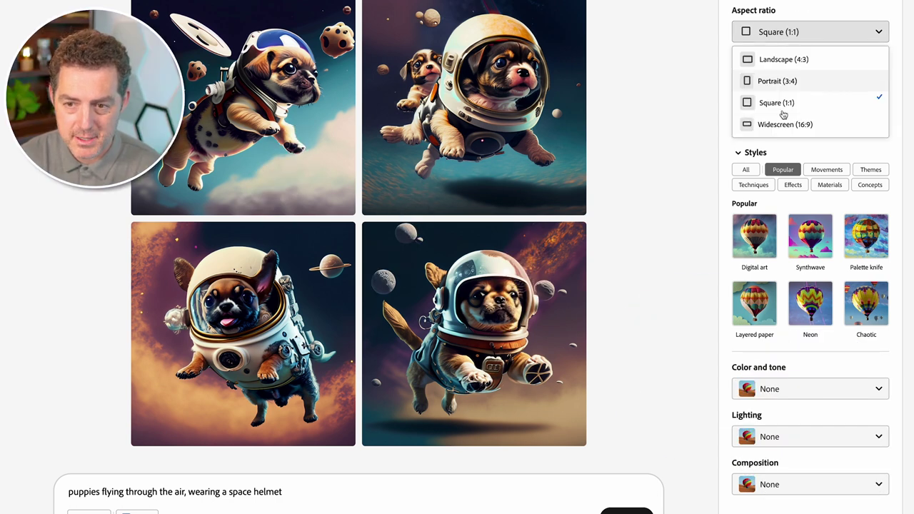
pyautogui.click(686, 41)
pyautogui.moveTo(733, 66); pyautogui.dragTo(779, 65)
pyautogui.click(851, 90)
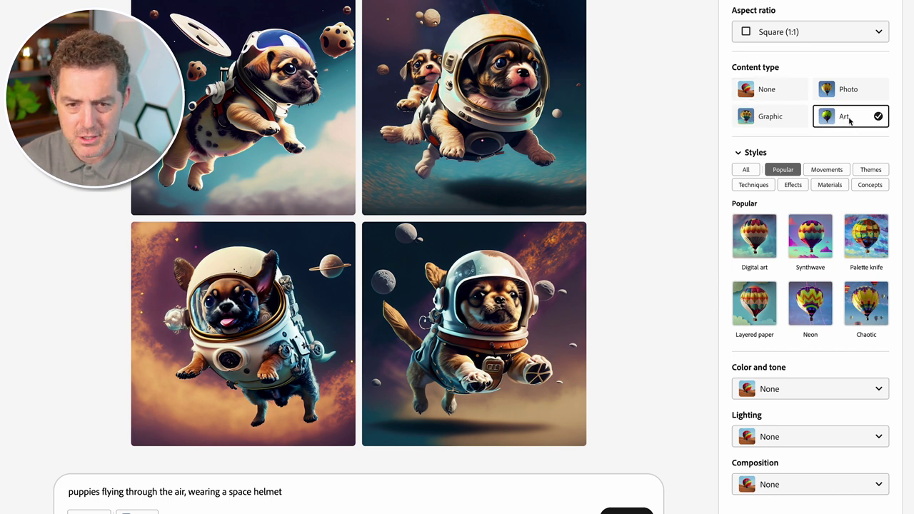
pyautogui.click(766, 89)
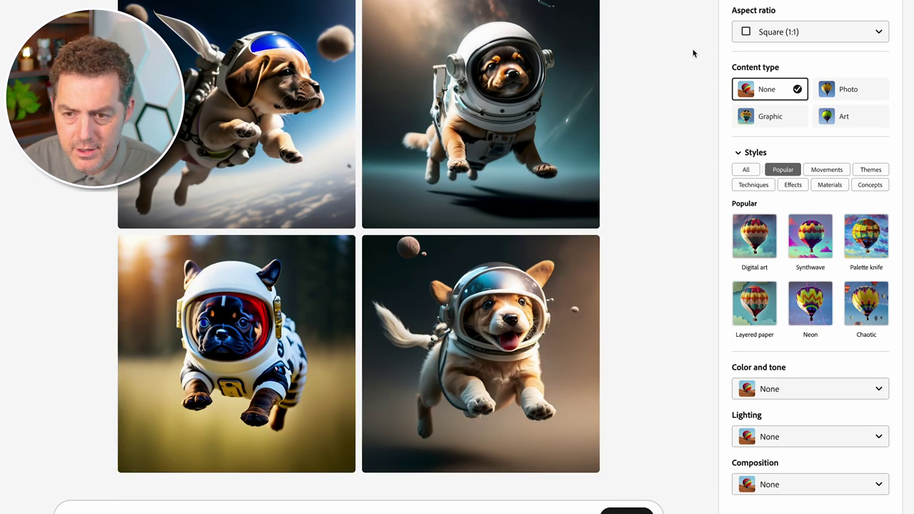
pyautogui.click(847, 93)
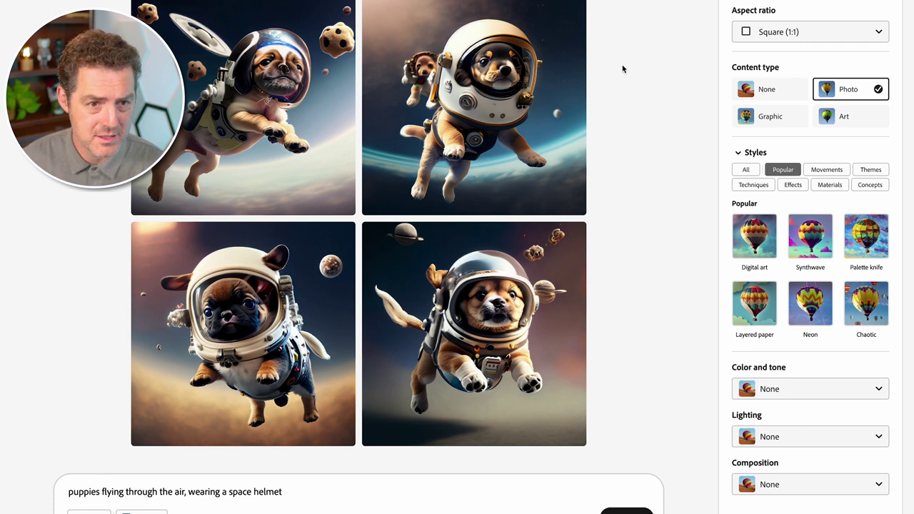
pyautogui.click(770, 116)
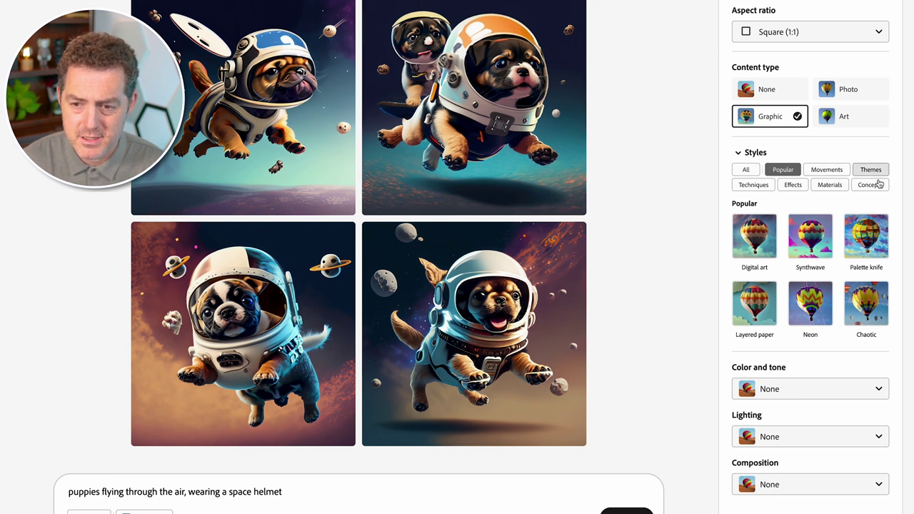
# - Apply the Steampunk style from the Movements styles
pyautogui.click(836, 178)
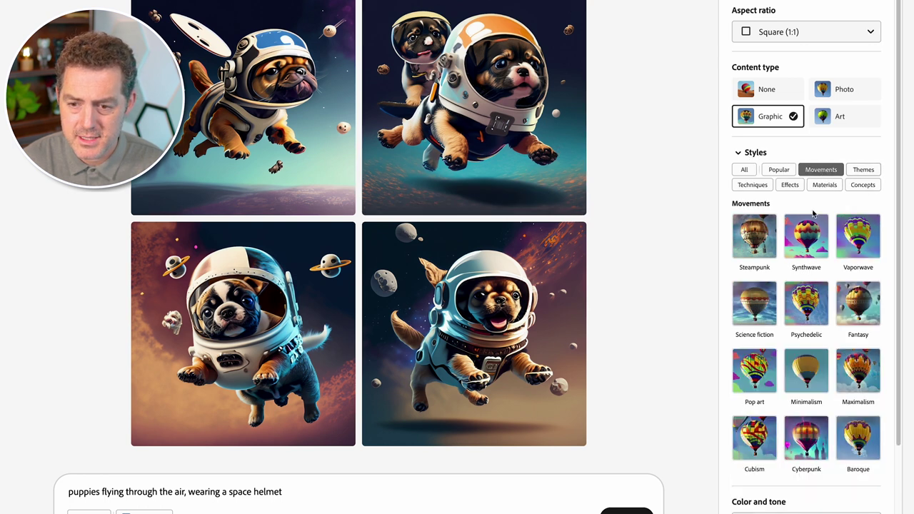
pyautogui.scroll(-3, 833, 345)
pyautogui.scroll(3, 833, 346)
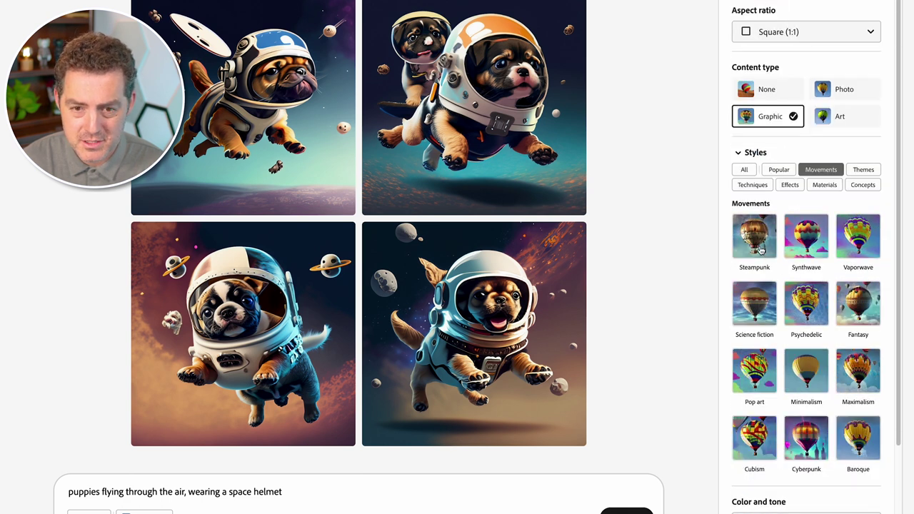
pyautogui.click(760, 248)
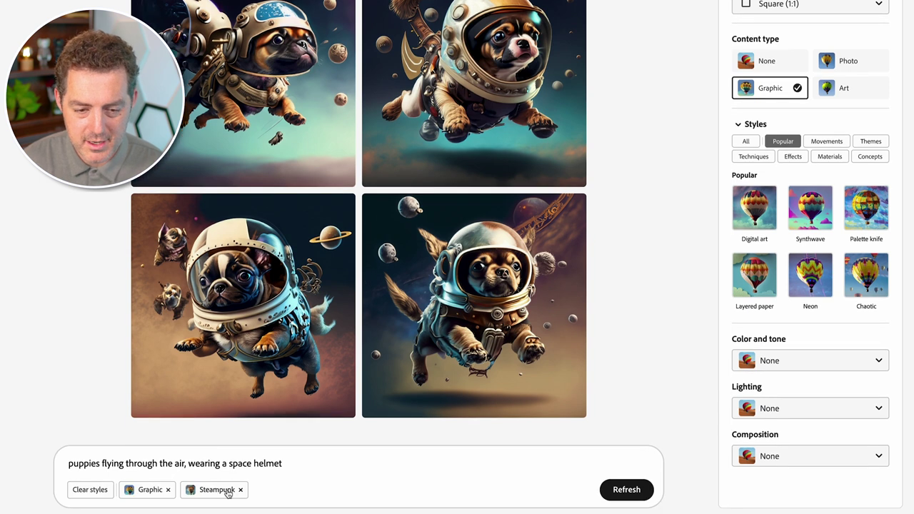
# - Add a Blurry background composition and regenerate the Graphic Steampunk puppies
pyautogui.click(822, 357)
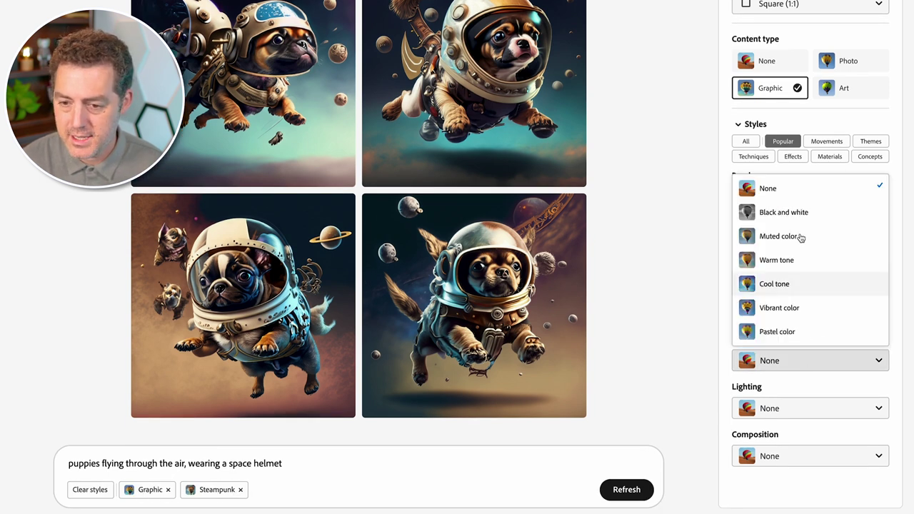
pyautogui.click(661, 302)
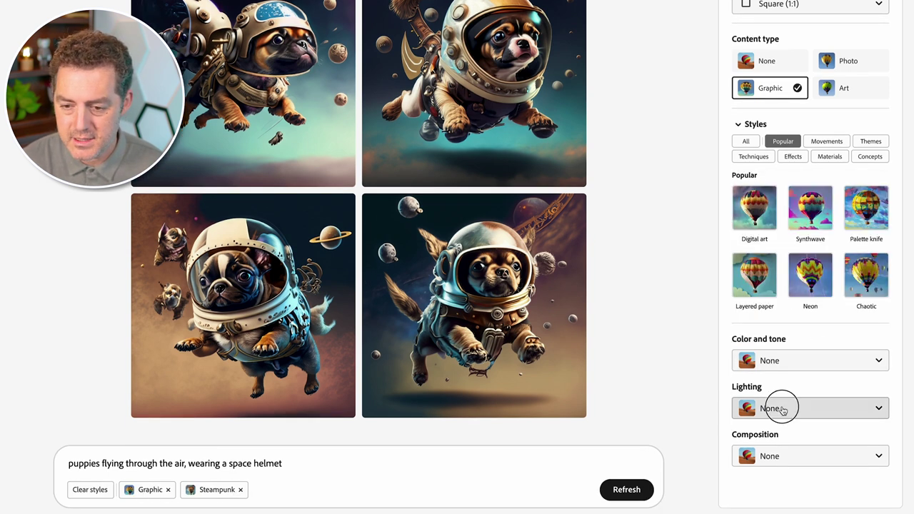
pyautogui.click(783, 404)
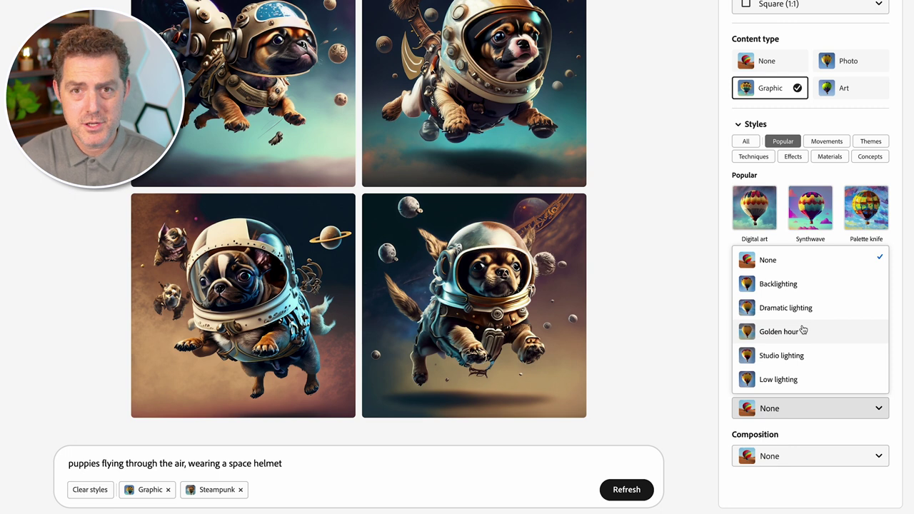
pyautogui.click(765, 434)
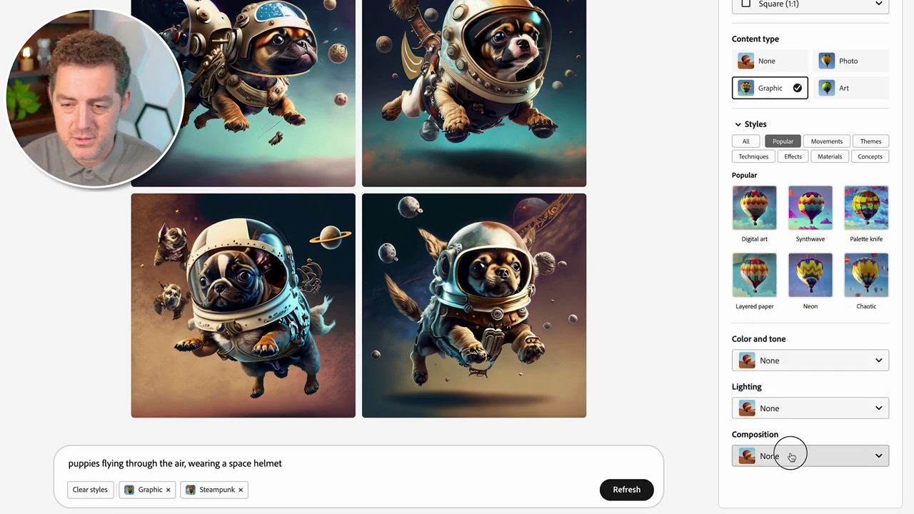
pyautogui.click(792, 457)
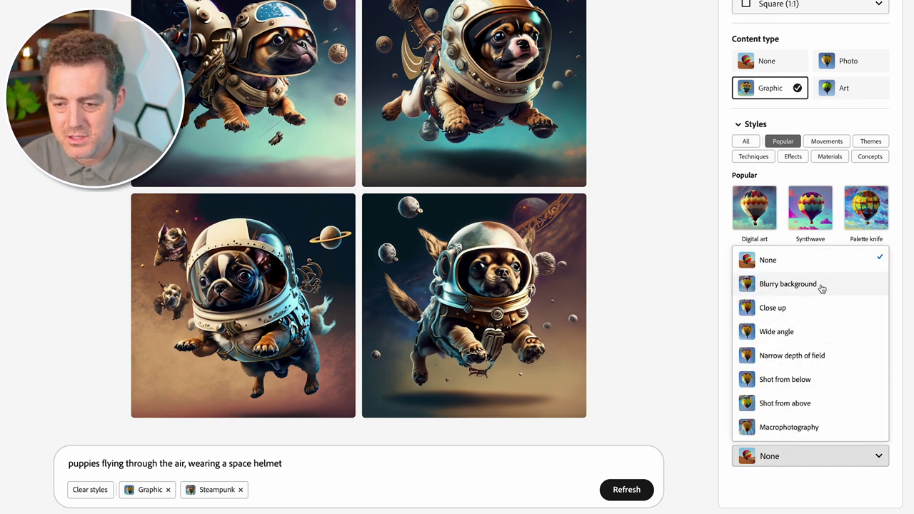
pyautogui.click(785, 285)
pyautogui.click(627, 489)
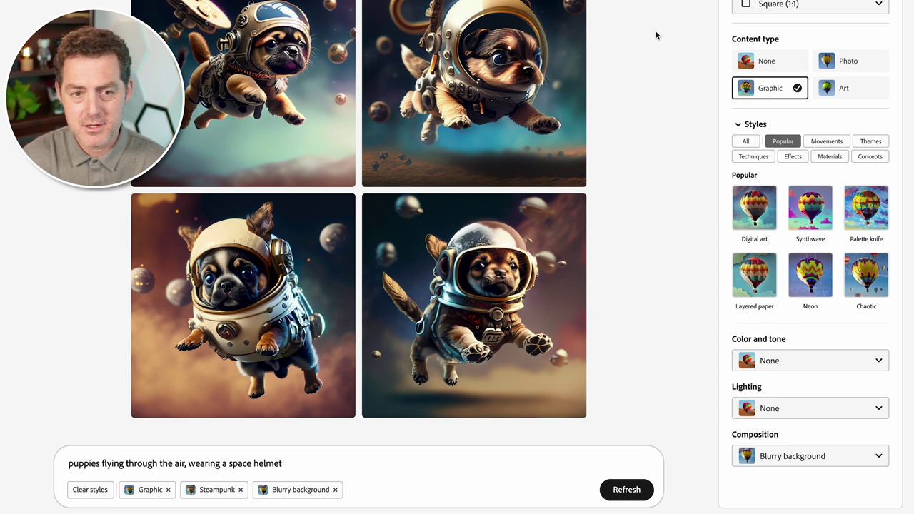
pyautogui.moveTo(479, 92)
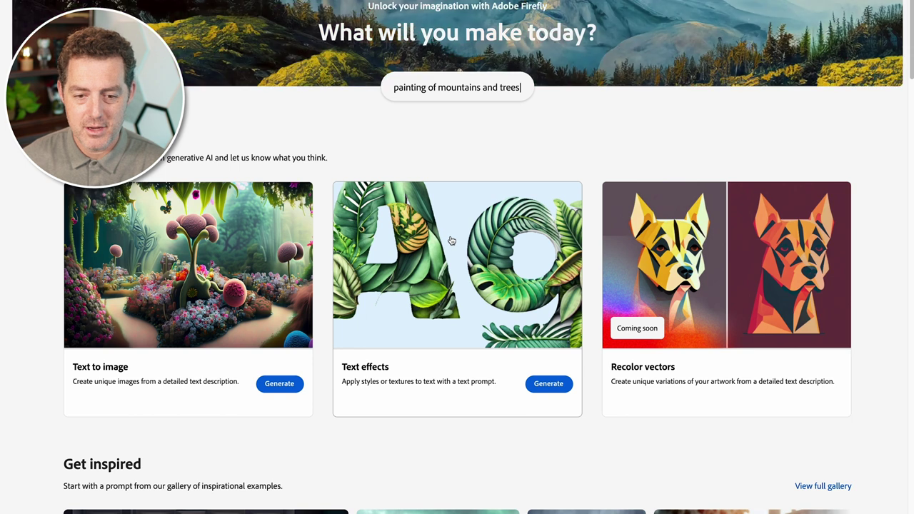
# - Open the Text effects generator and ready its text box for input
pyautogui.click(451, 241)
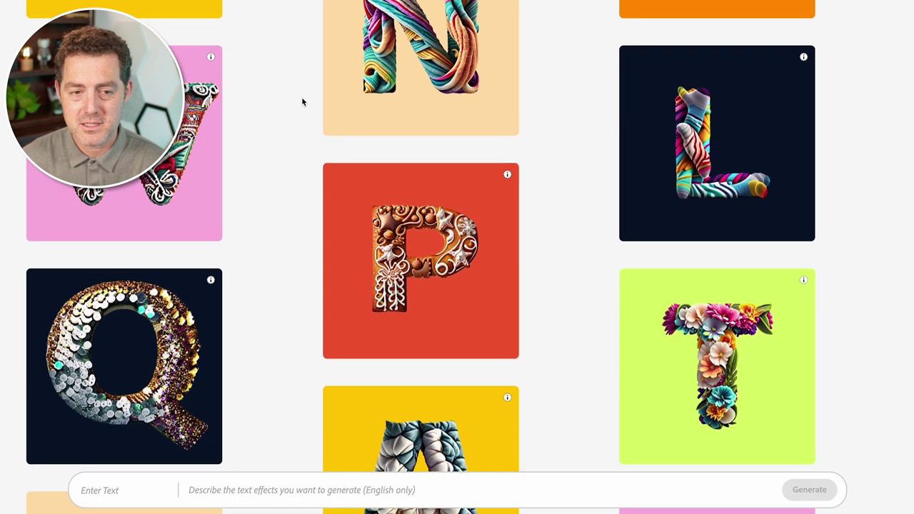
pyautogui.click(152, 488)
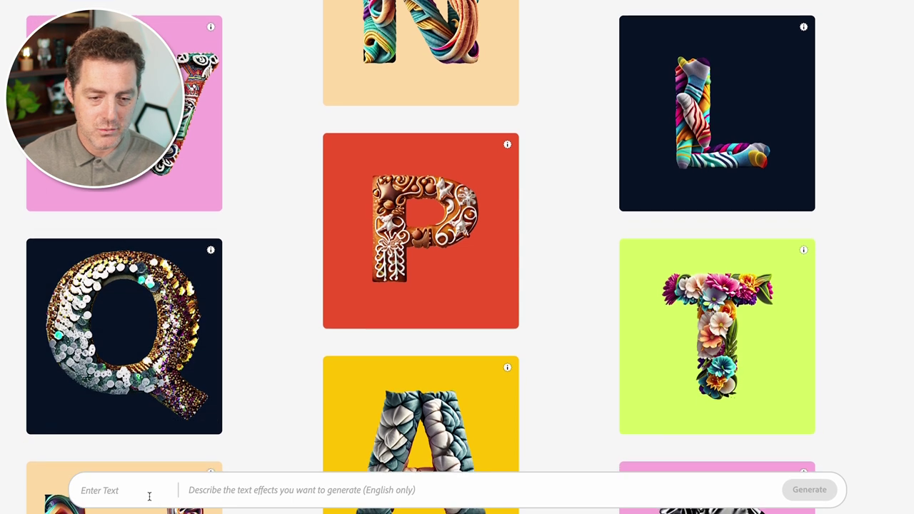
# - Enter the name and apply the gingerbread decoration text effect
pyautogui.write('Matthew Berman')
pyautogui.press('Tab')
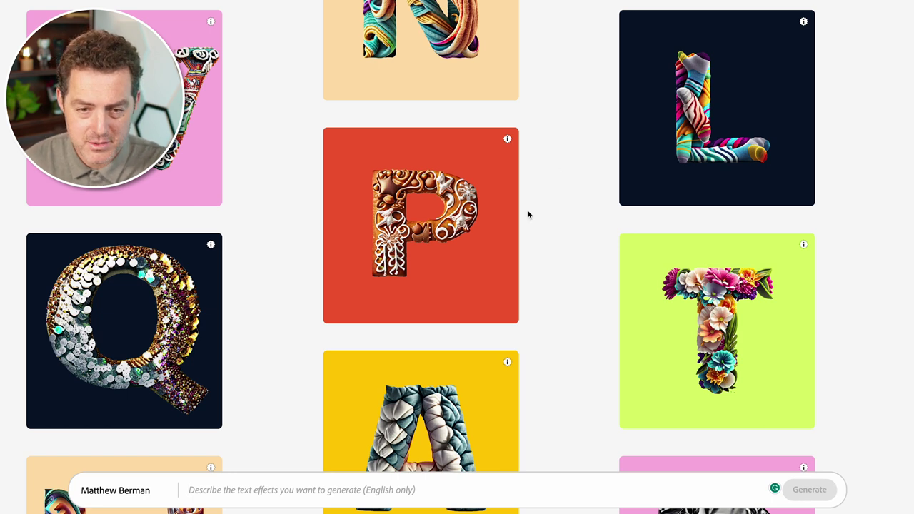
pyautogui.click(437, 210)
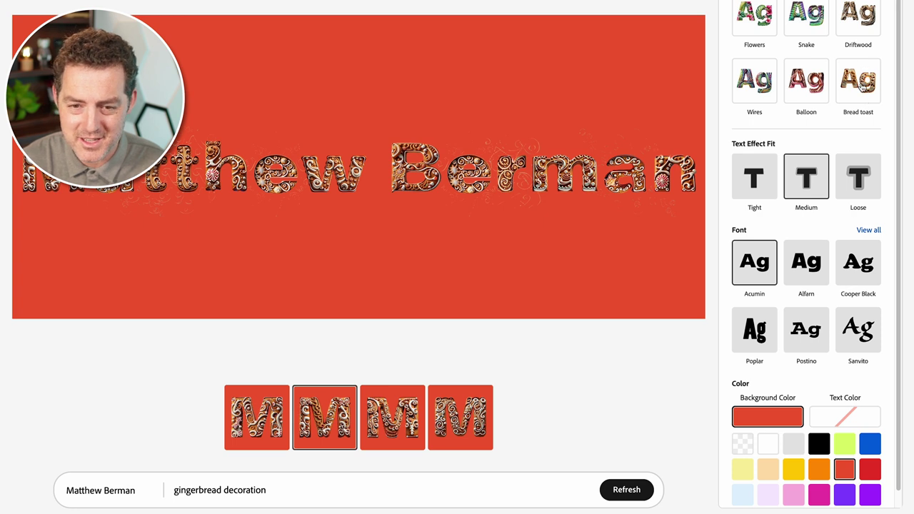
# - Switch the name to the Bread toast texture and review the colour options
pyautogui.click(862, 85)
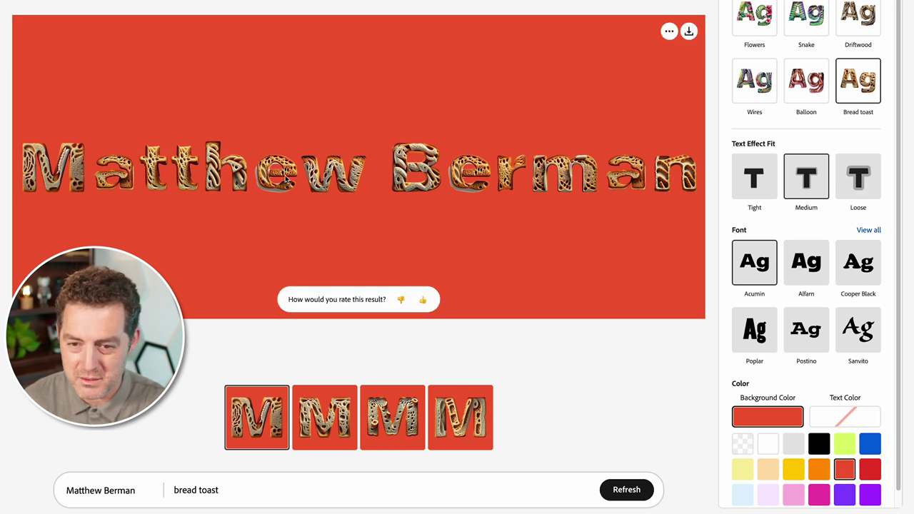
pyautogui.scroll(-1, 840, 244)
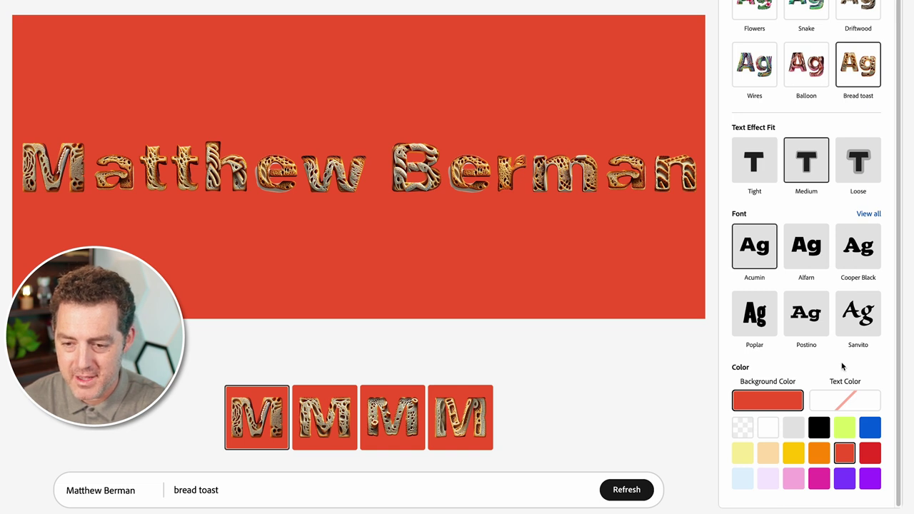
pyautogui.click(840, 403)
pyautogui.click(768, 402)
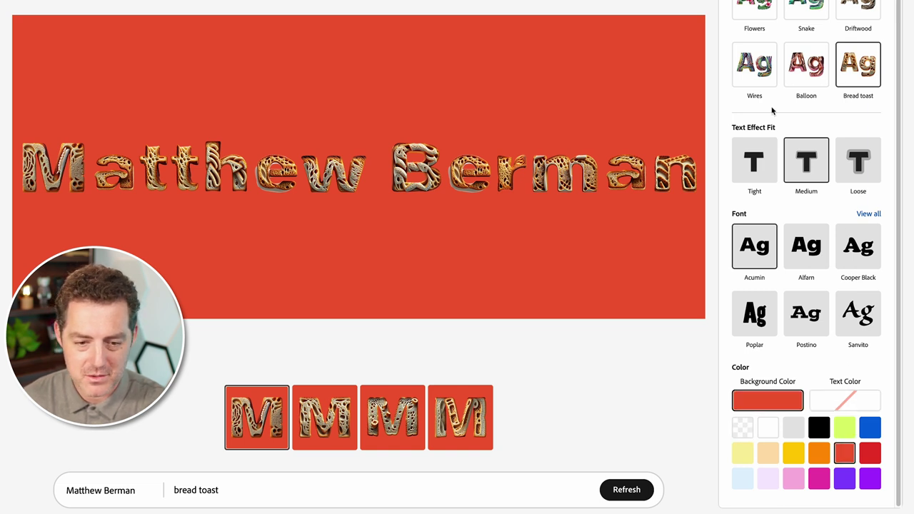
# - Regenerate the name with 'stars and planets' on a transparent background
pyautogui.moveTo(252, 491); pyautogui.dragTo(133, 486)
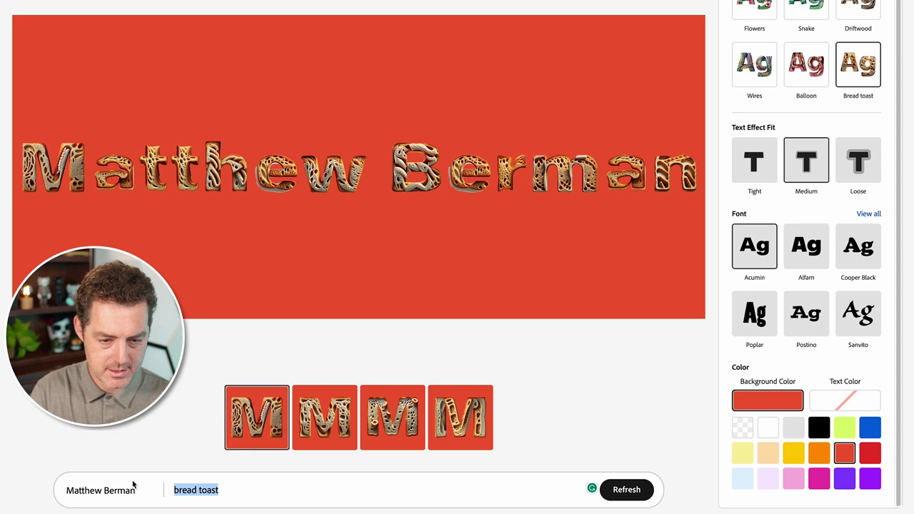
pyautogui.write('sta')
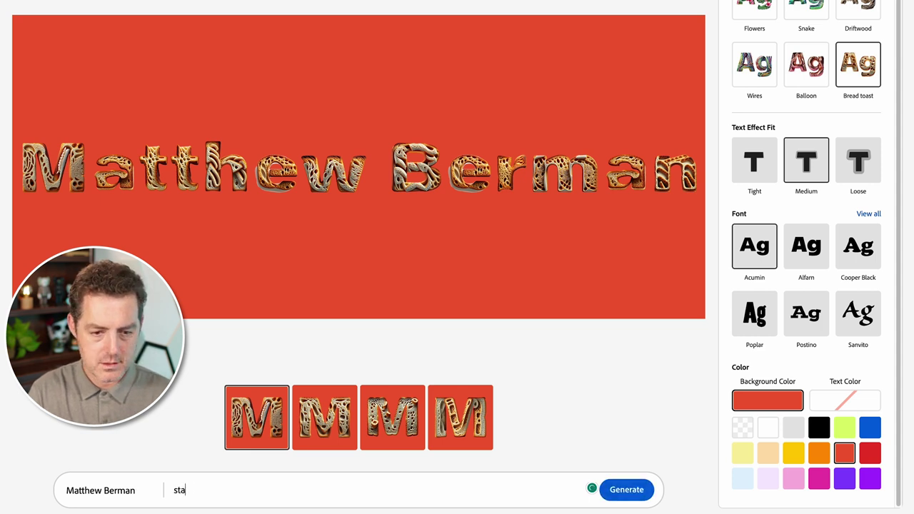
pyautogui.write('rs and planets')
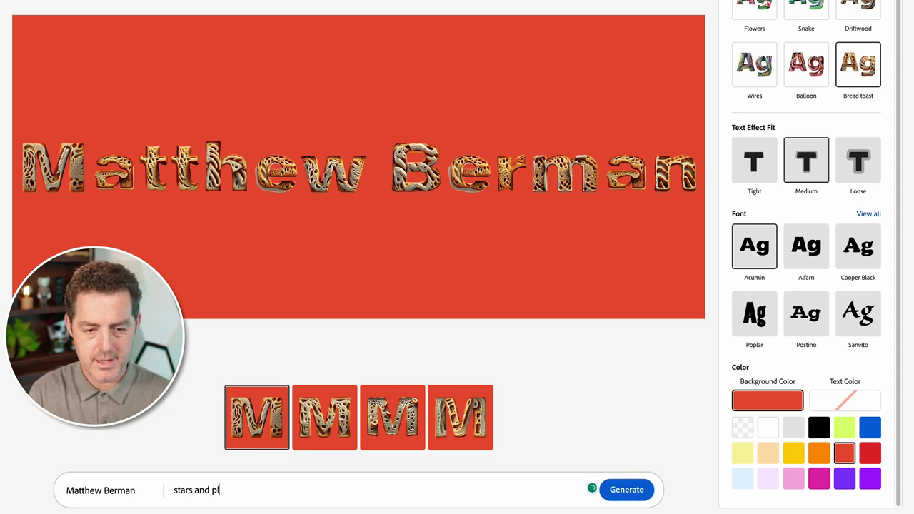
pyautogui.press('Return')
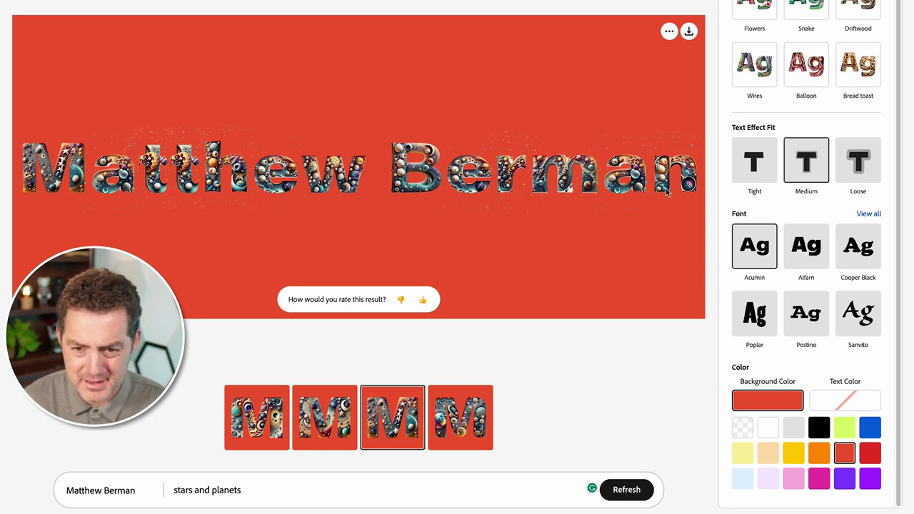
pyautogui.click(742, 429)
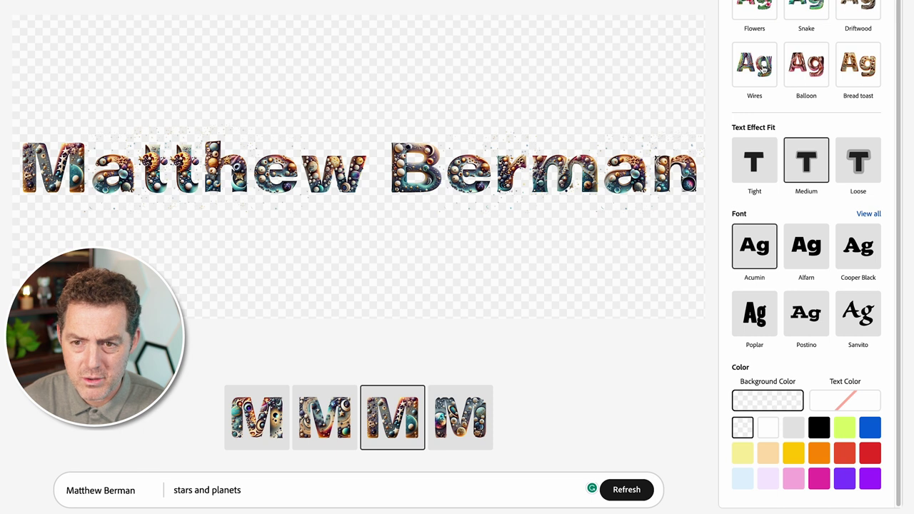
# - Try the hibiscus Flowers texture's third variation, then switch to holographic snakeskin
pyautogui.click(754, 8)
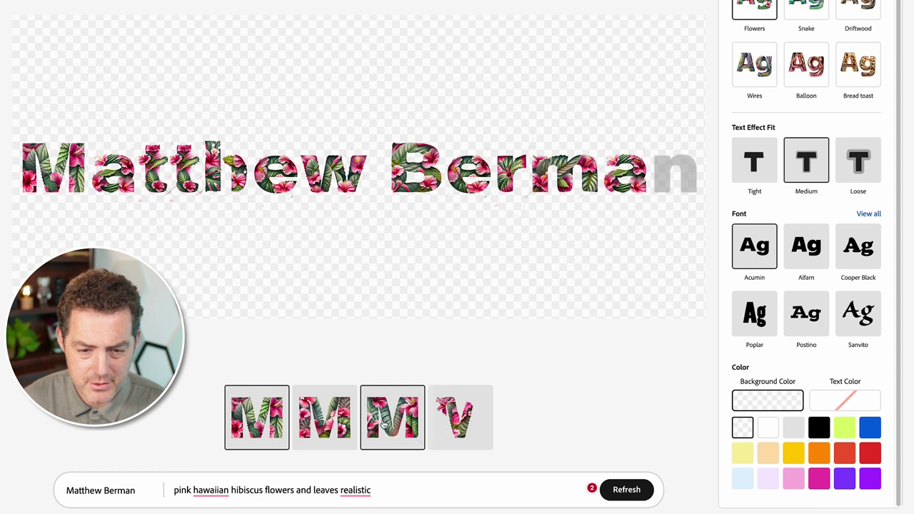
pyautogui.click(392, 420)
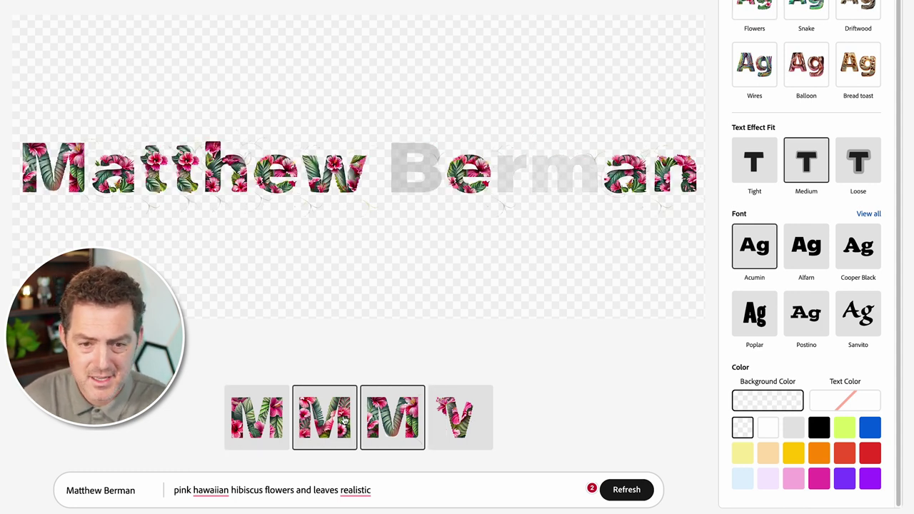
pyautogui.click(807, 8)
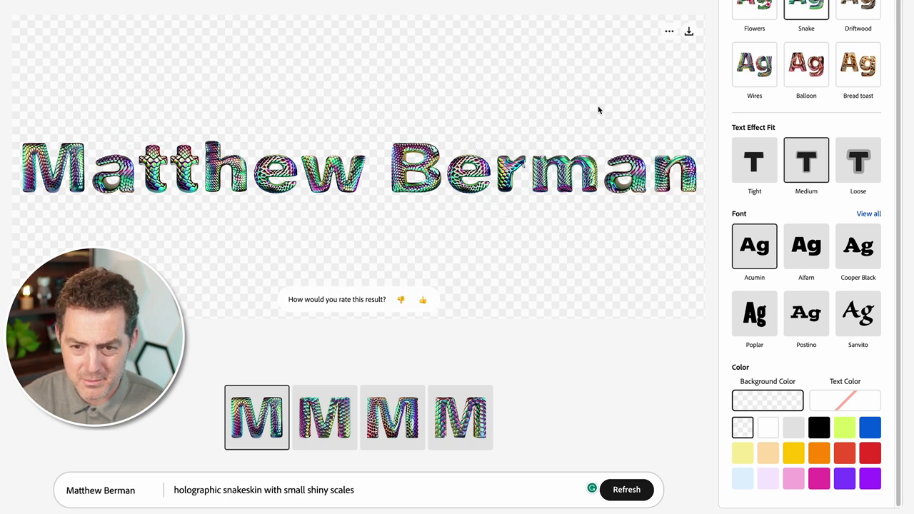
# - Download the transparent-background snakeskin name image
pyautogui.click(670, 30)
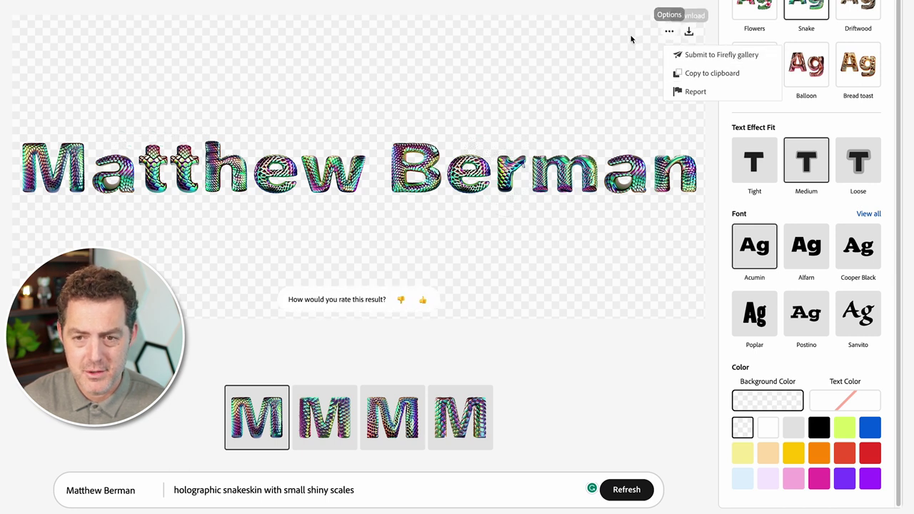
pyautogui.click(690, 30)
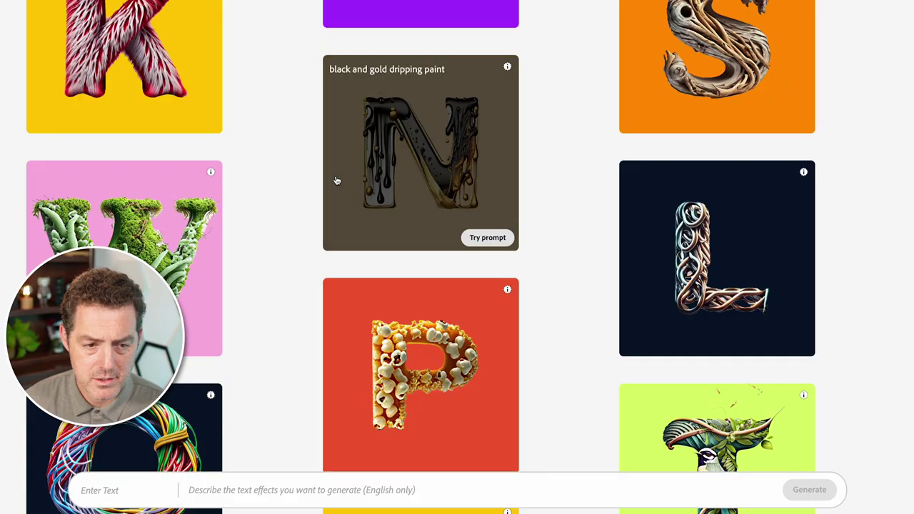
pyautogui.scroll(-5, 400, 179)
pyautogui.scroll(1, 443, 143)
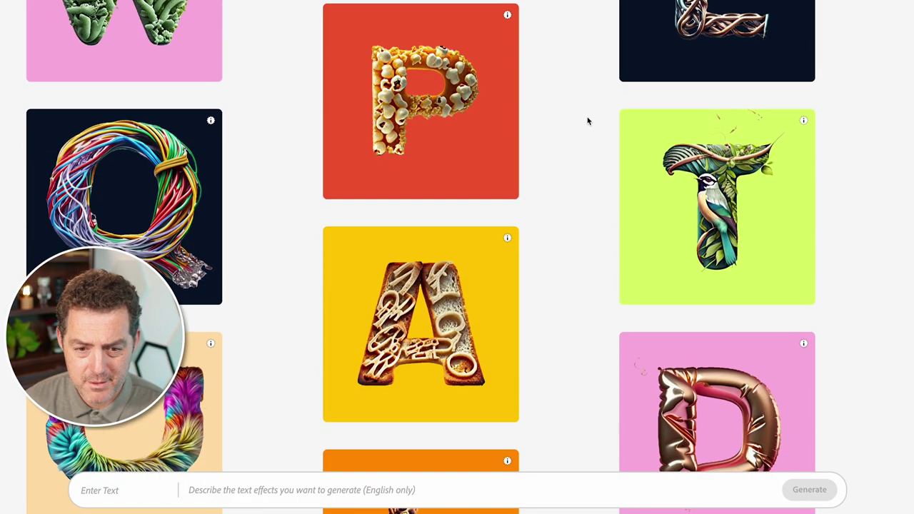
# - Open and dismiss the beta feedback options menu
pyautogui.scroll(-4, 429, 121)
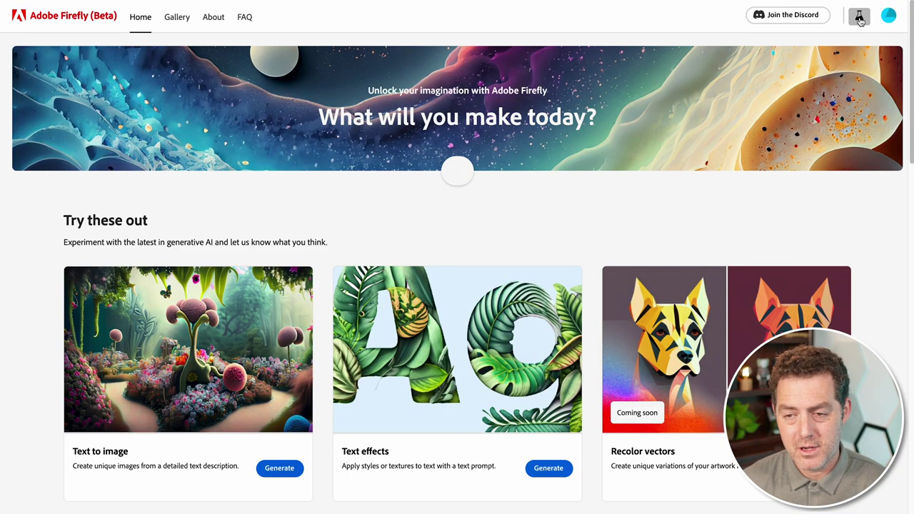
pyautogui.click(860, 17)
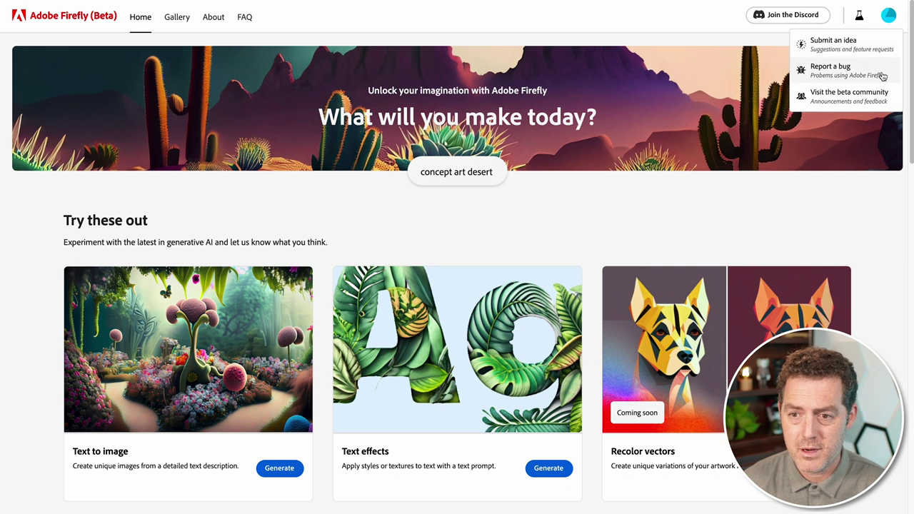
pyautogui.click(736, 25)
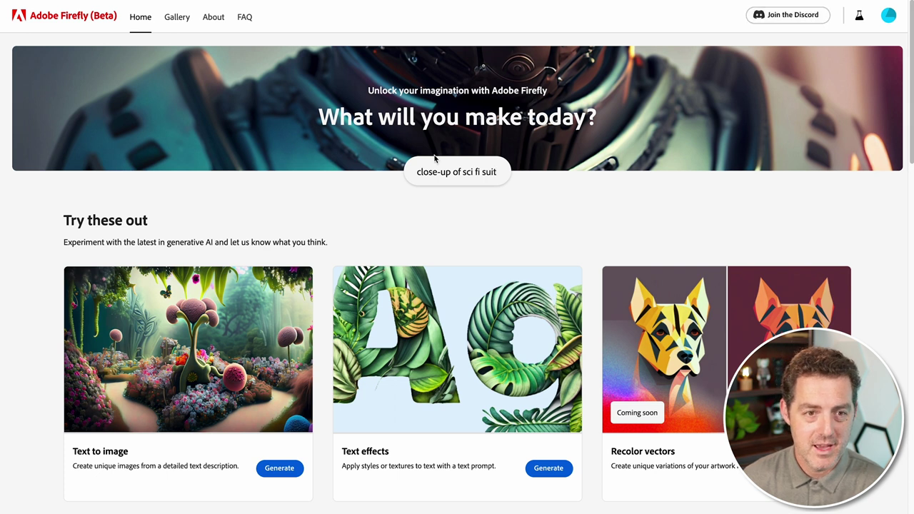
# - Browse the Gallery, enlarge the soccer cameraman image, and enter 'painting of mountains and trees'
pyautogui.click(184, 20)
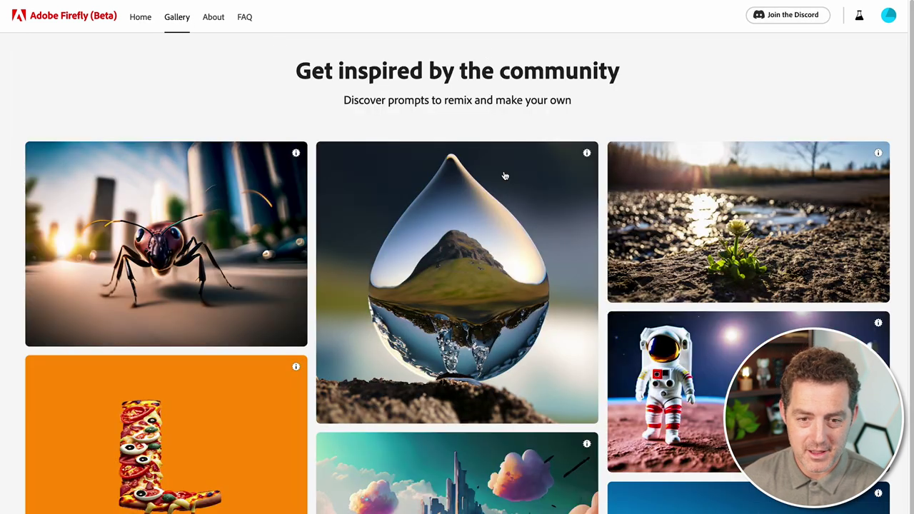
pyautogui.scroll(-4, 623, 280)
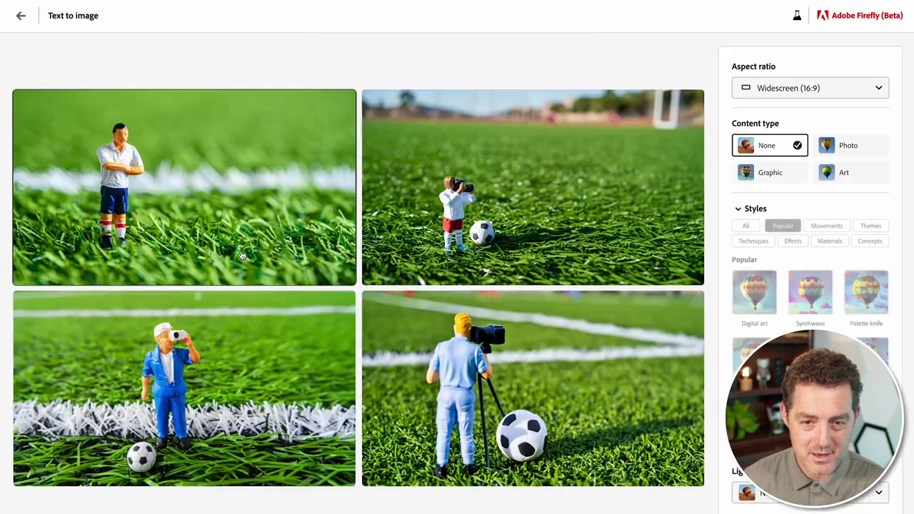
pyautogui.click(669, 396)
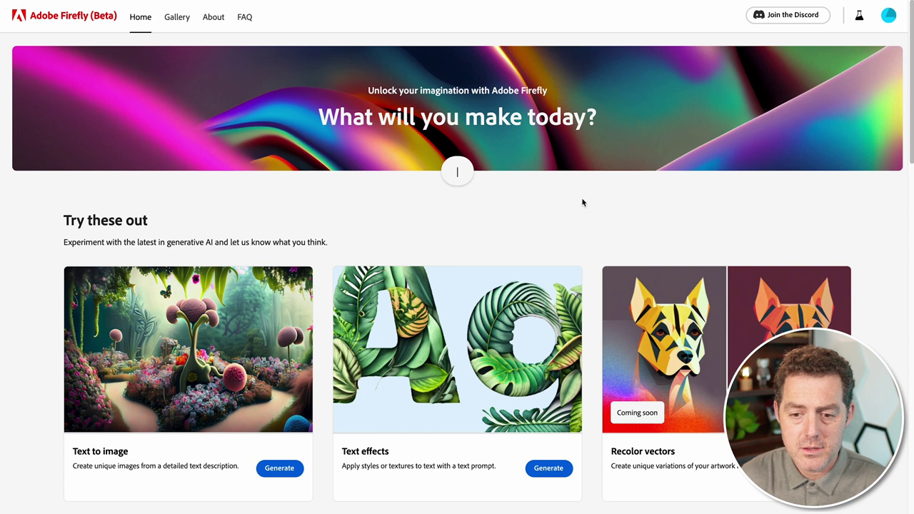
pyautogui.write('pa')
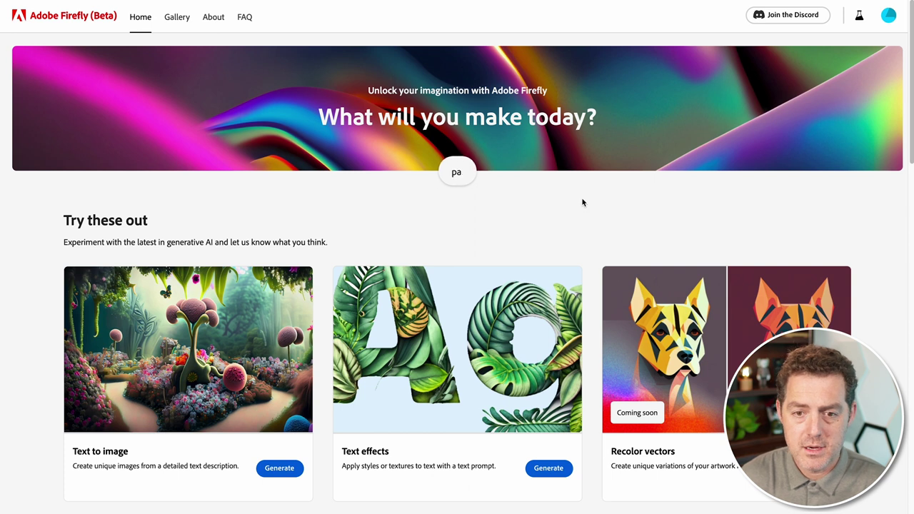
pyautogui.write('inting of mountains and trees')
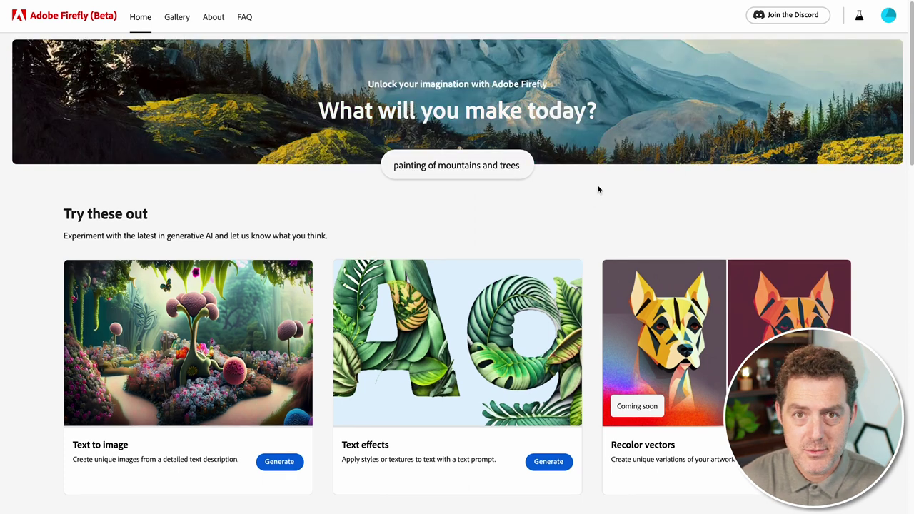
# - Scroll down to the In exploration cards and read the 'Coming soon' Recolor vectors description
pyautogui.scroll(-2, 604, 188)
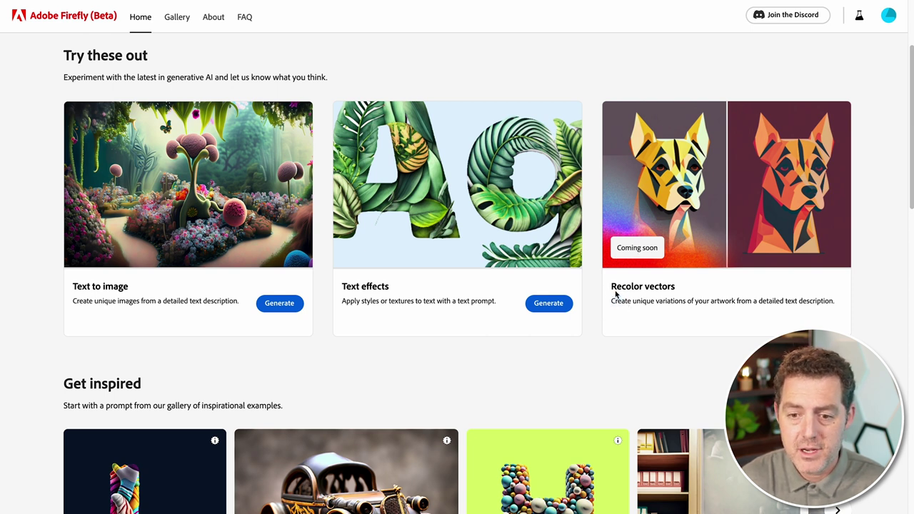
pyautogui.moveTo(613, 305); pyautogui.dragTo(800, 304)
pyautogui.click(800, 303)
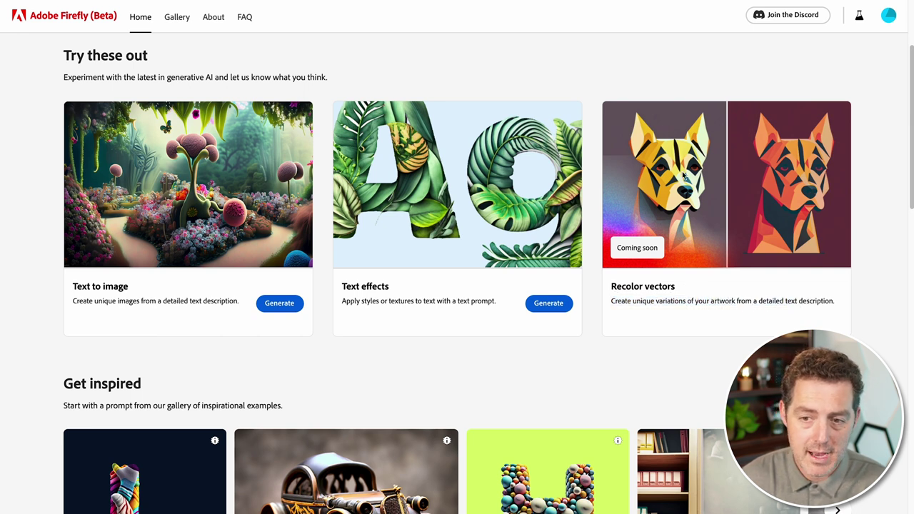